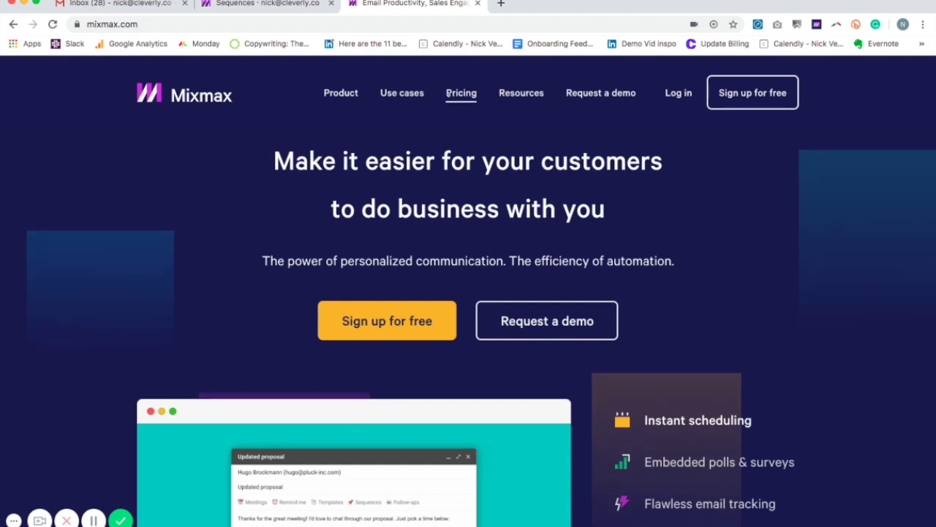
Review Mixmax's yearly plan prices on the Pricing page, then return to the Sequences dashboard.
left_click(461, 93)
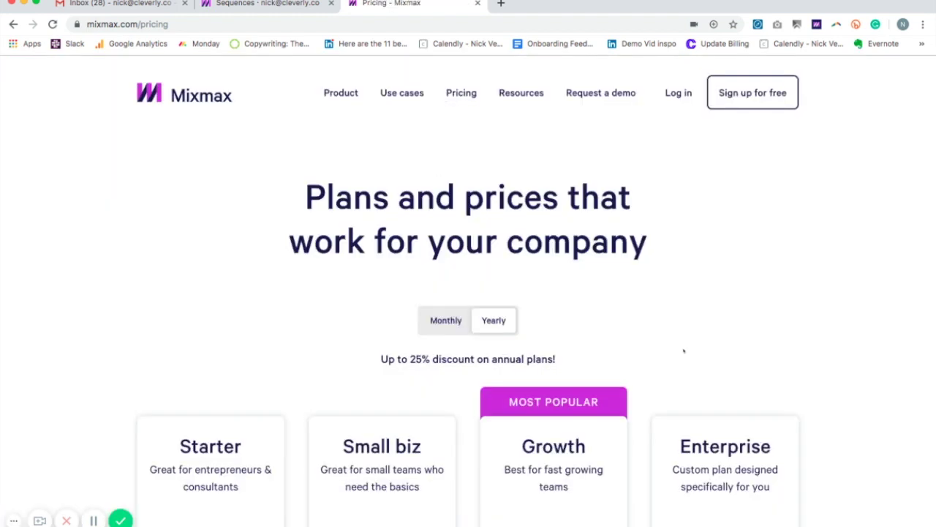
scroll(837, 364, "down", 3)
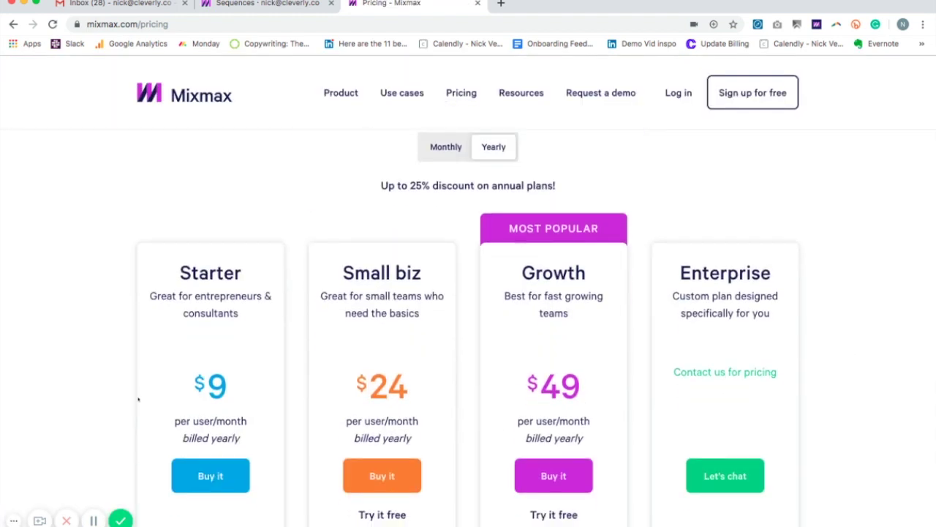
left_click(298, 3)
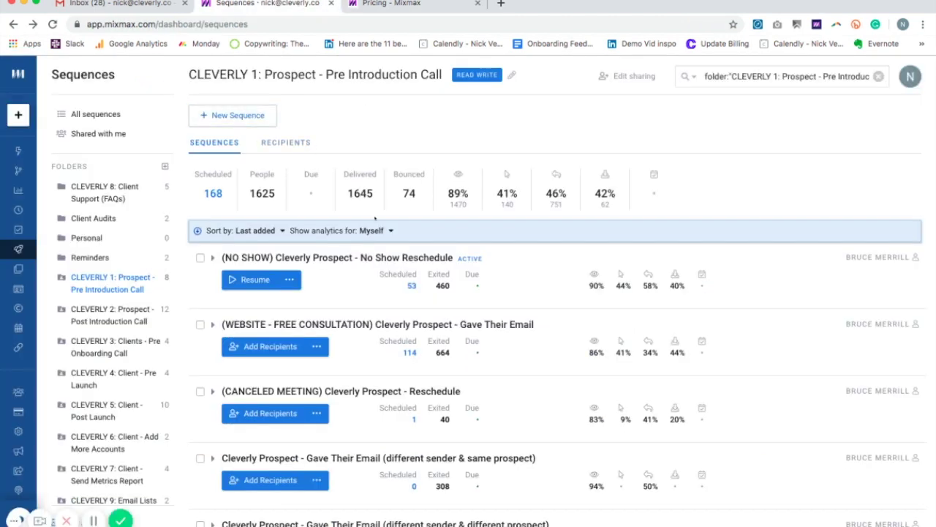
mouse_move(52, 248)
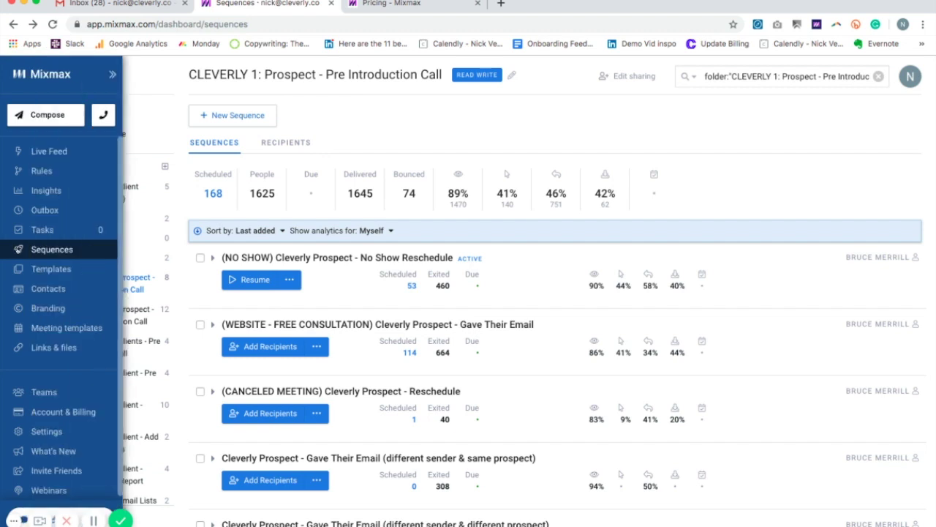
Find and open the 'Gave Their Email (same sender & same prospect)' sequence report.
scroll(566, 338, "down", 2)
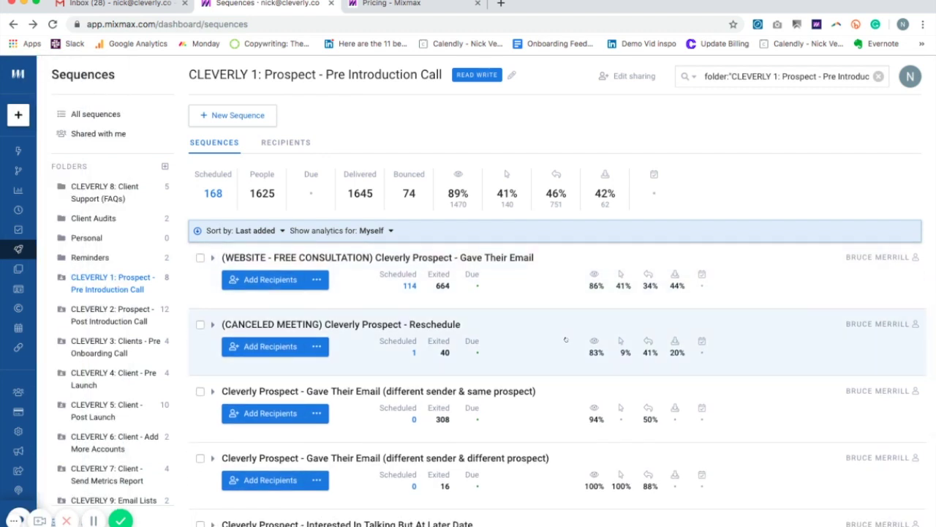
scroll(565, 339, "down", 1)
scroll(566, 338, "down", 2)
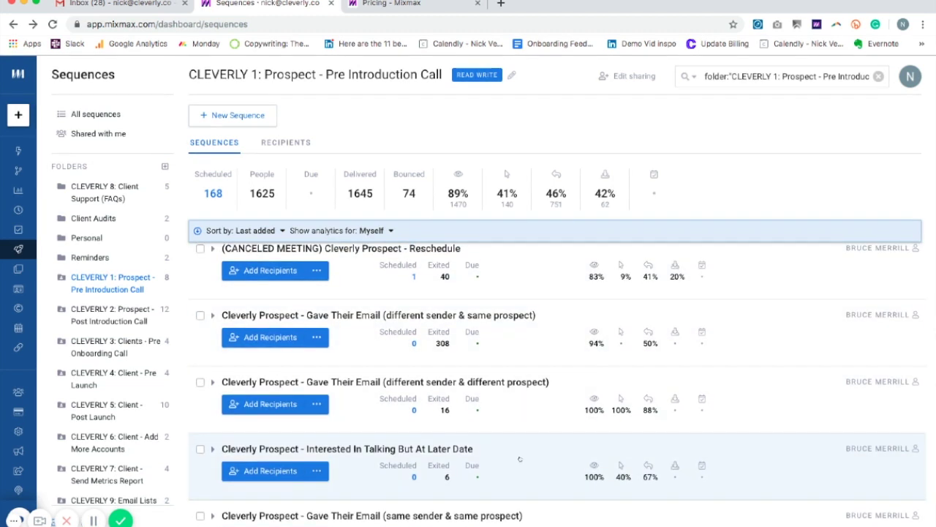
scroll(519, 458, "down", 2)
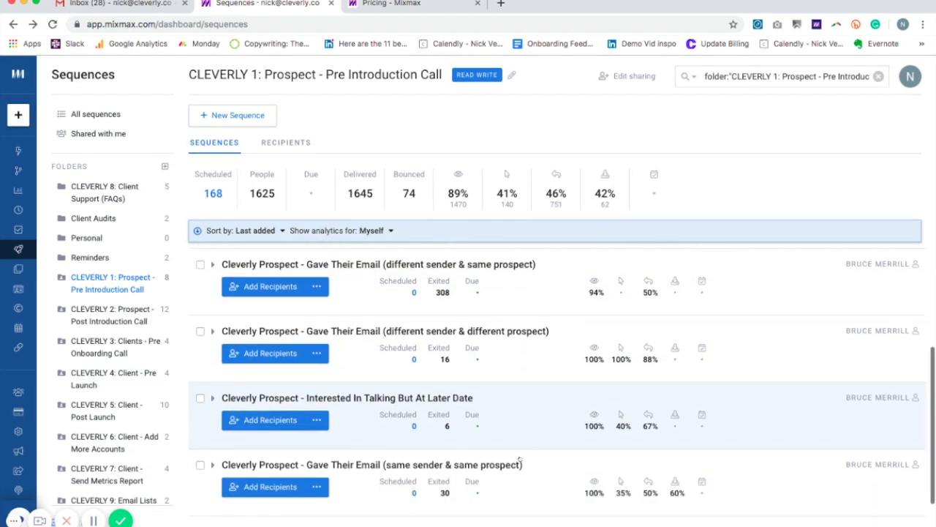
scroll(519, 459, "down", 2)
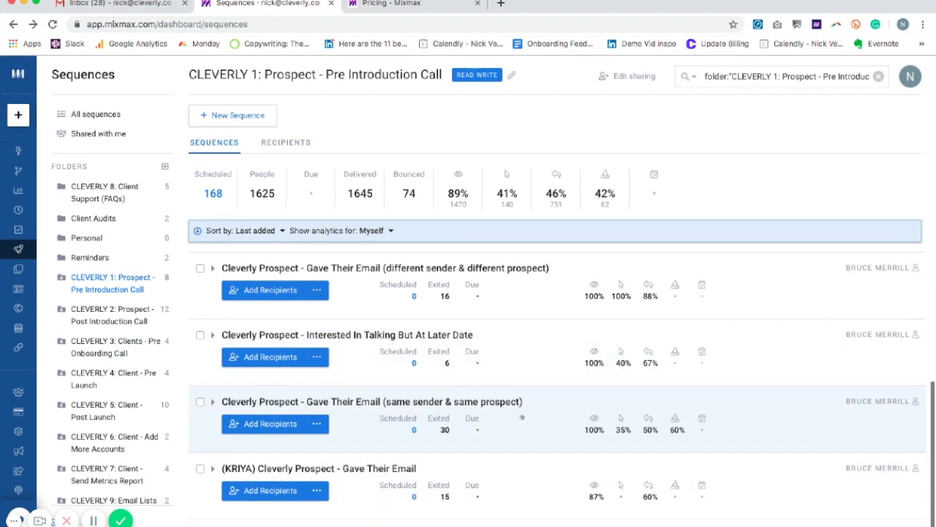
left_click(522, 415)
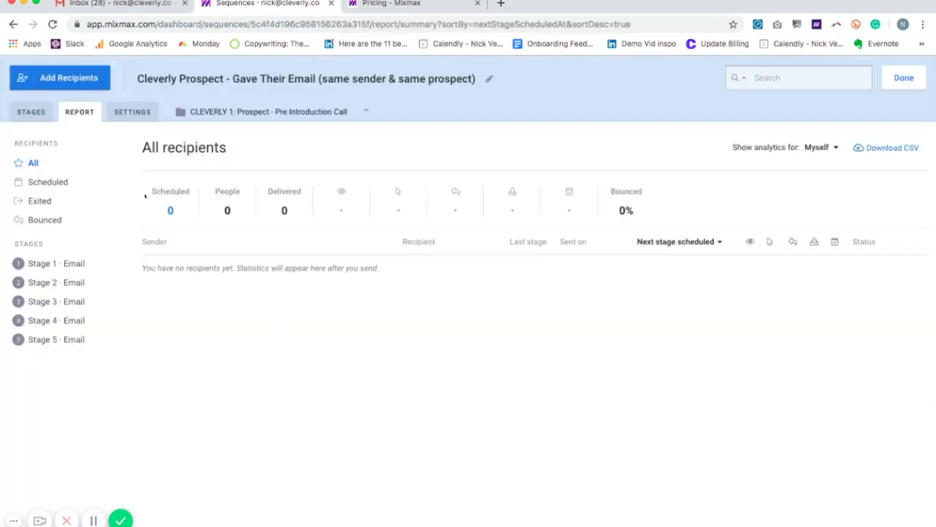
Read through the Stage 1 email with its pricing cards, then view the Stage 2 follow-up.
left_click(31, 112)
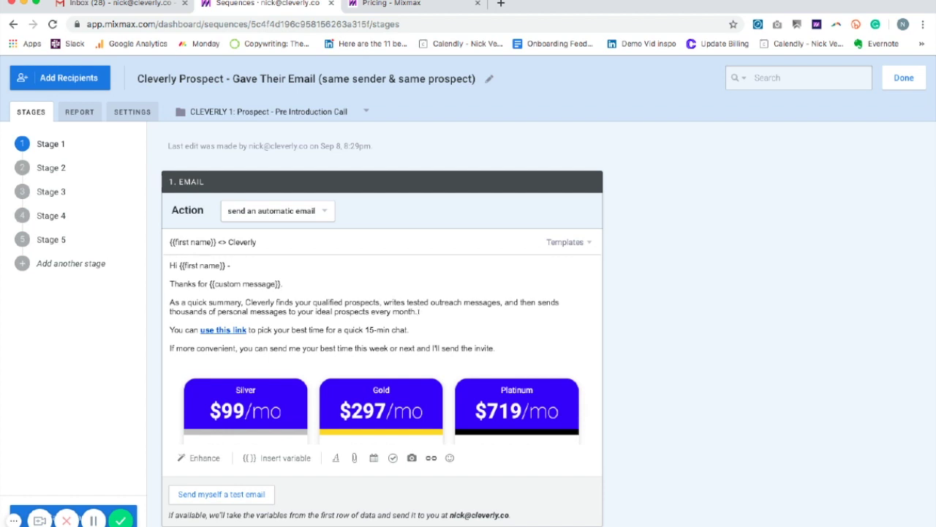
scroll(419, 311, "down", 1)
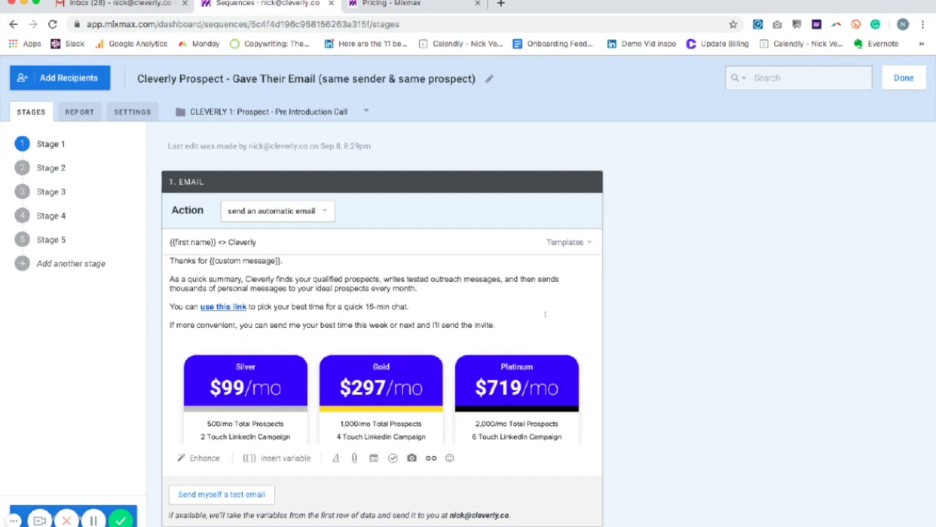
scroll(545, 314, "up", 2)
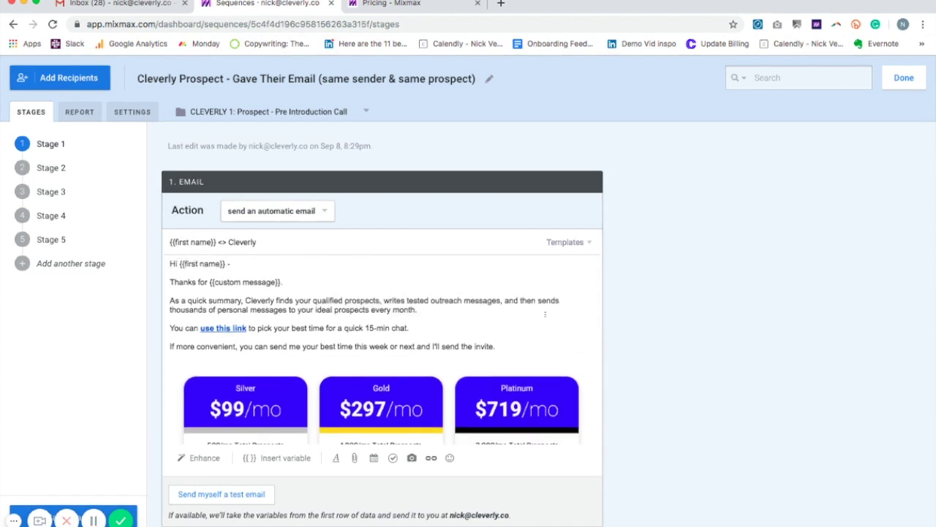
scroll(545, 314, "down", 10)
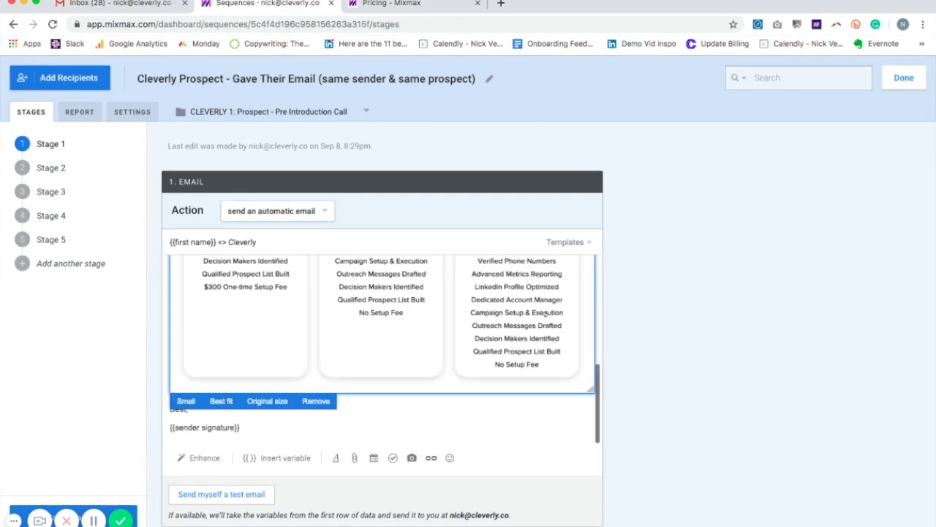
scroll(545, 314, "up", 2)
scroll(545, 313, "up", 7)
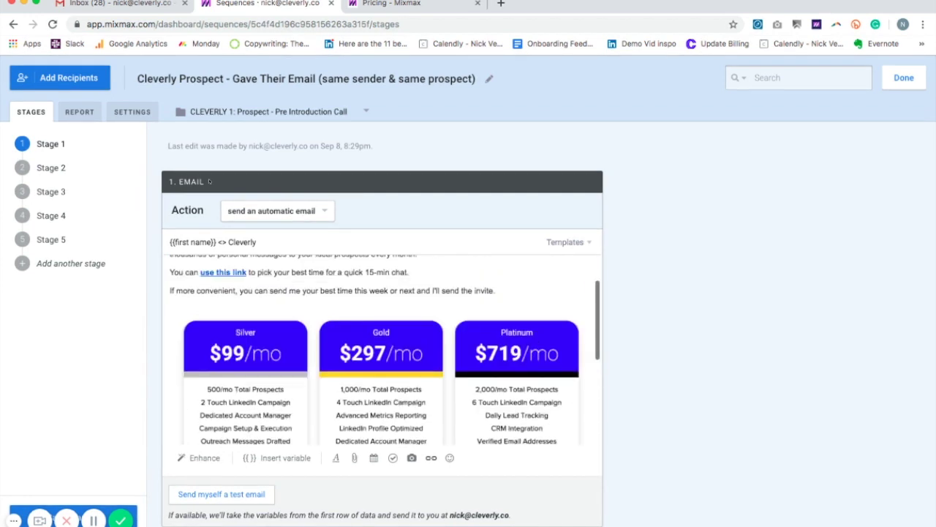
left_click(64, 169)
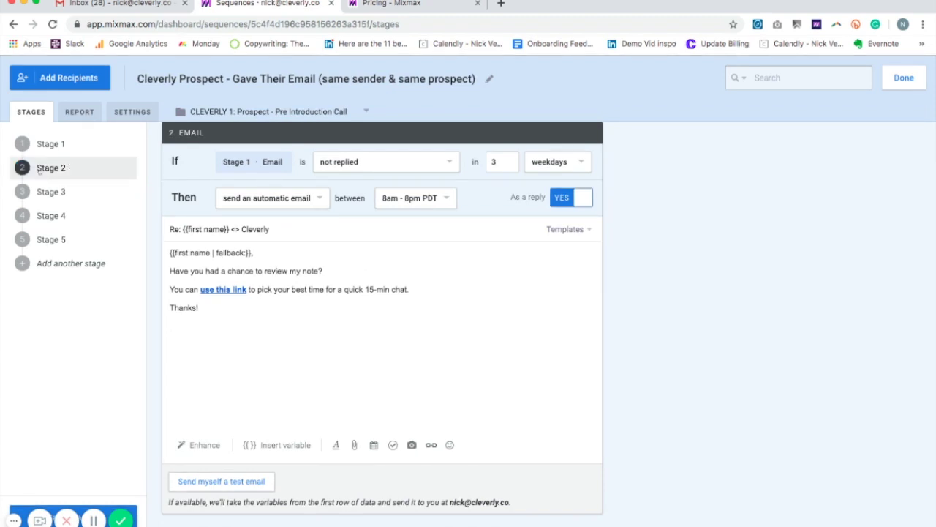
View the Stage 3 bump email and open its linked Cleverly case study.
left_click(63, 193)
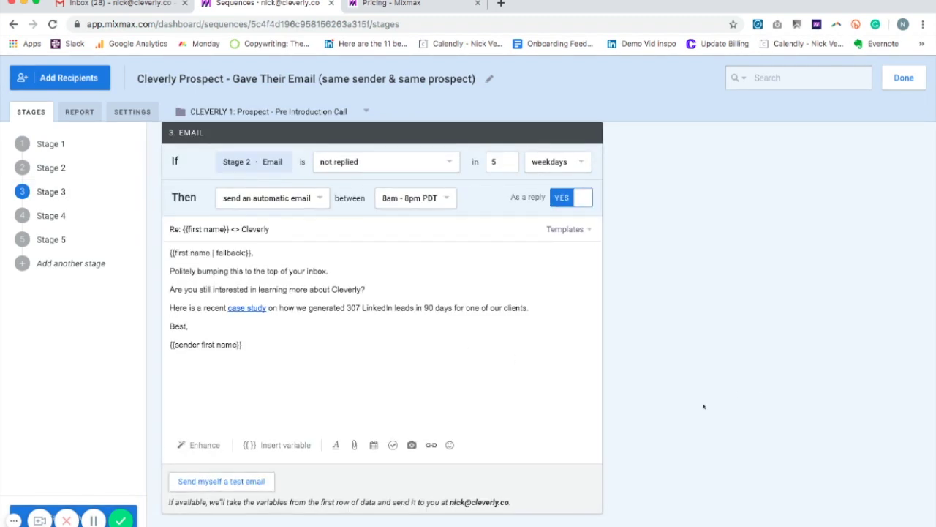
left_click(257, 310)
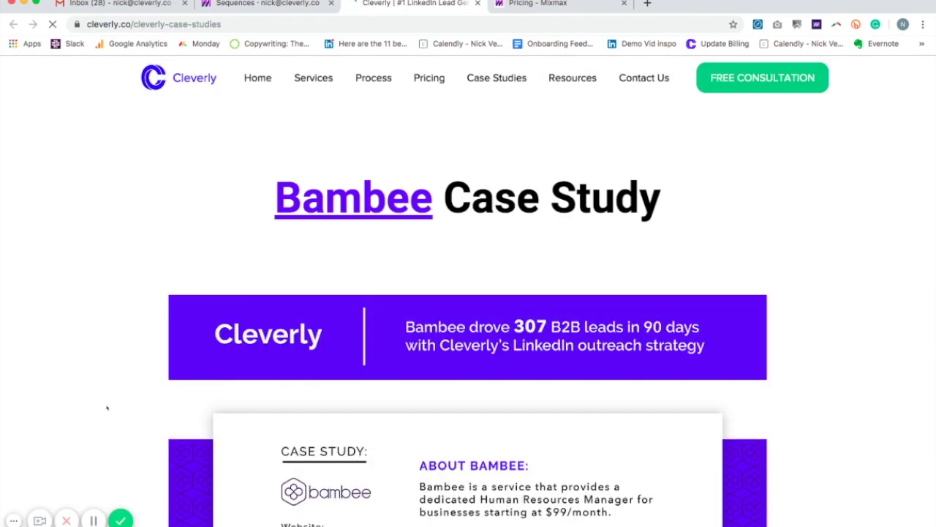
Browse the Cleverly Bambee case study page, then return to the Stage 3 email in Mixmax.
scroll(106, 407, "down", 2)
scroll(107, 408, "down", 10)
scroll(106, 407, "down", 1)
scroll(106, 408, "up", 8)
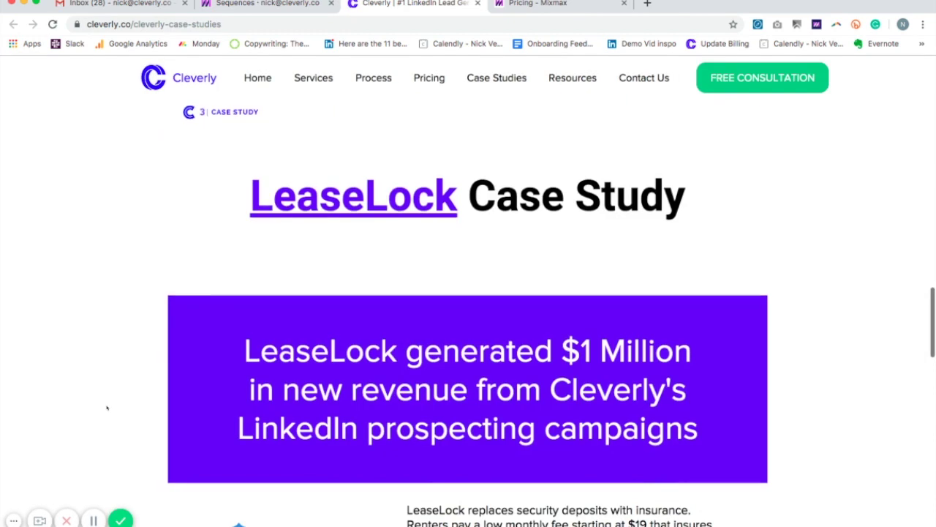
scroll(106, 407, "up", 5)
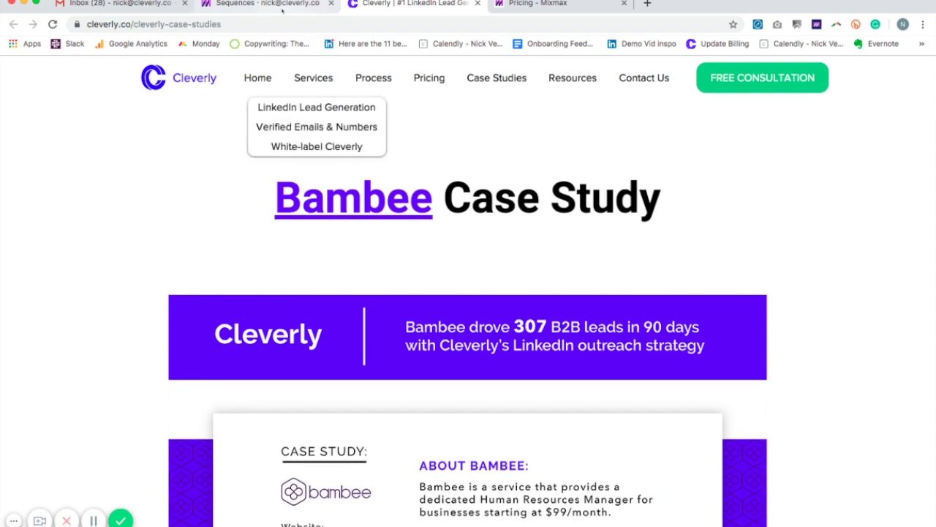
left_click(281, 6)
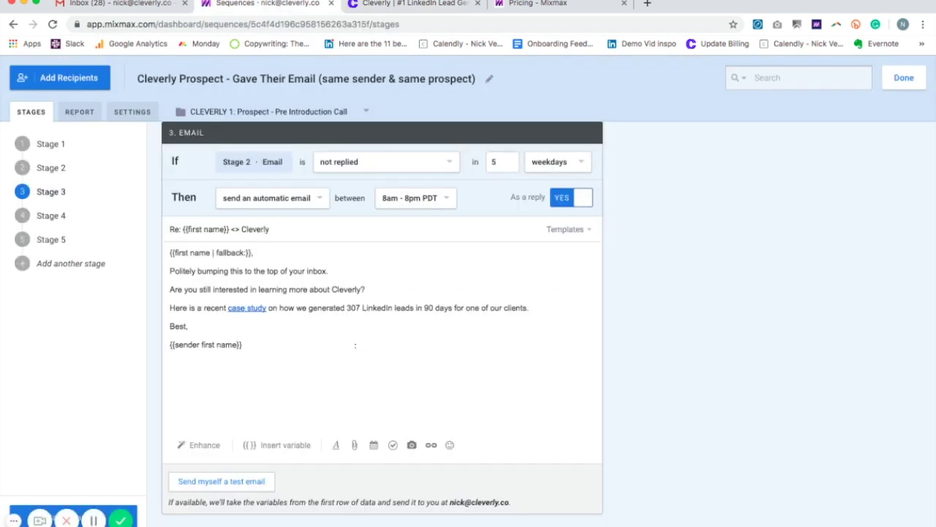
Inspect the Stage 4 email's bump GIF, then view the Stage 5 'not the right time?' breakup email.
left_click(87, 218)
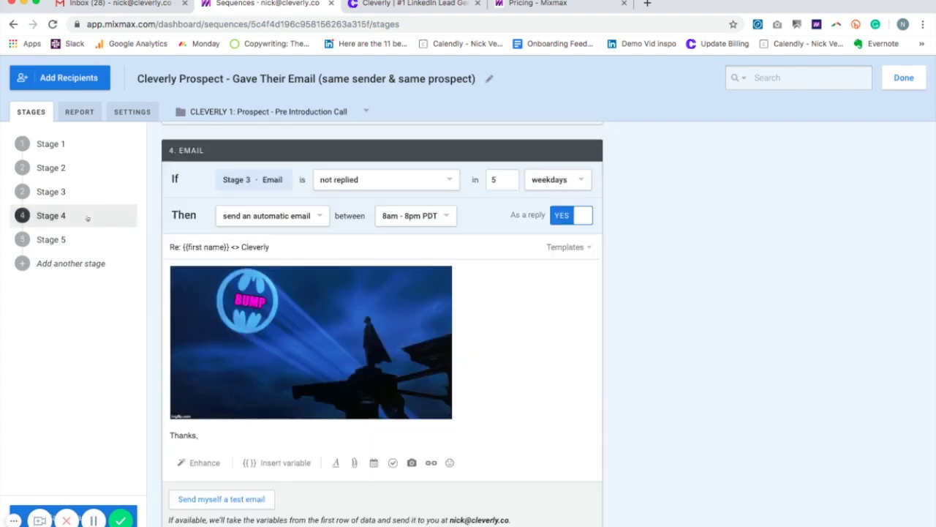
mouse_move(502, 162)
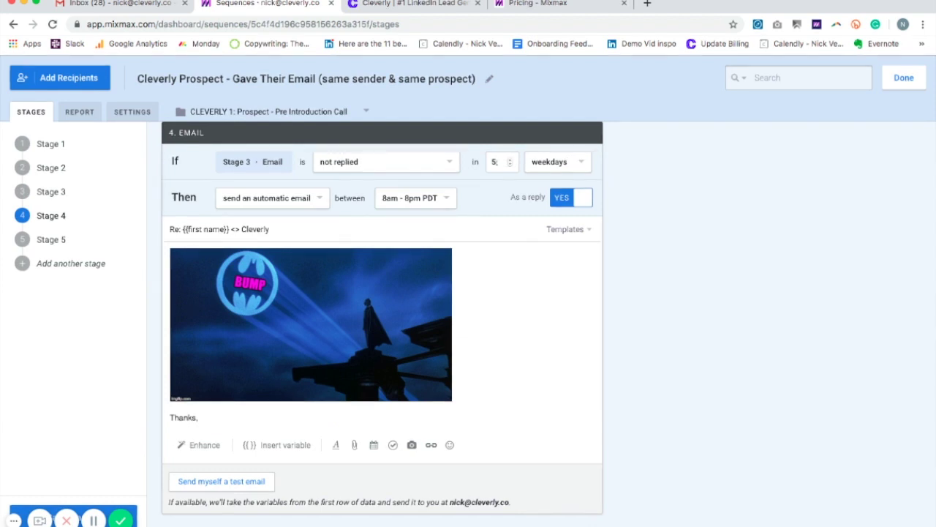
left_click(391, 341)
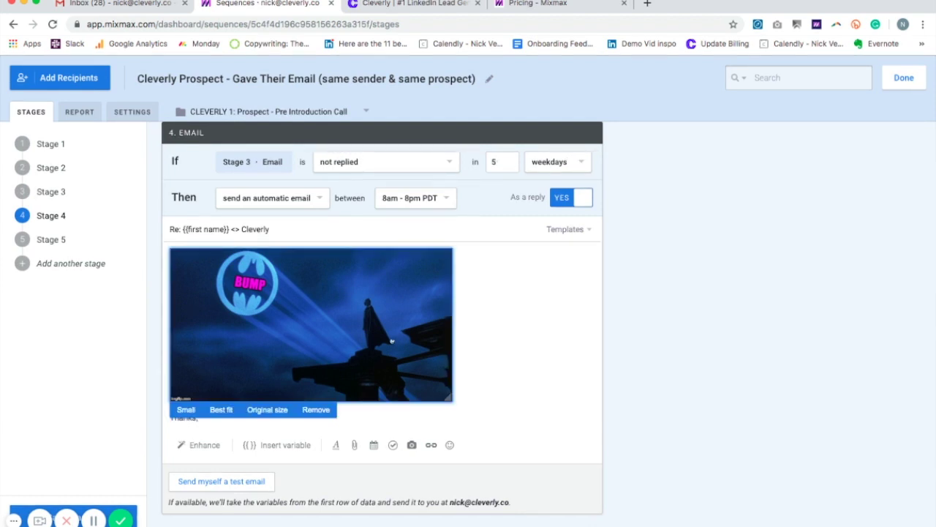
left_click(502, 358)
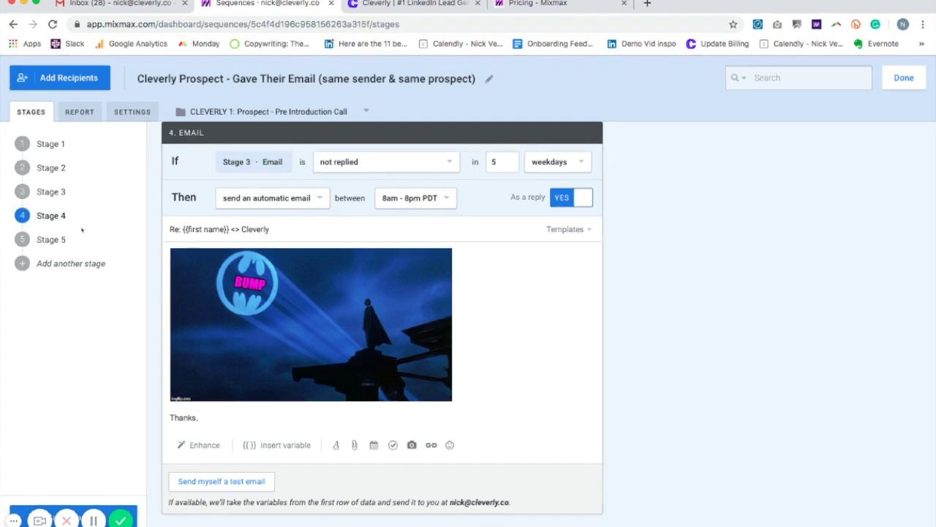
left_click(55, 239)
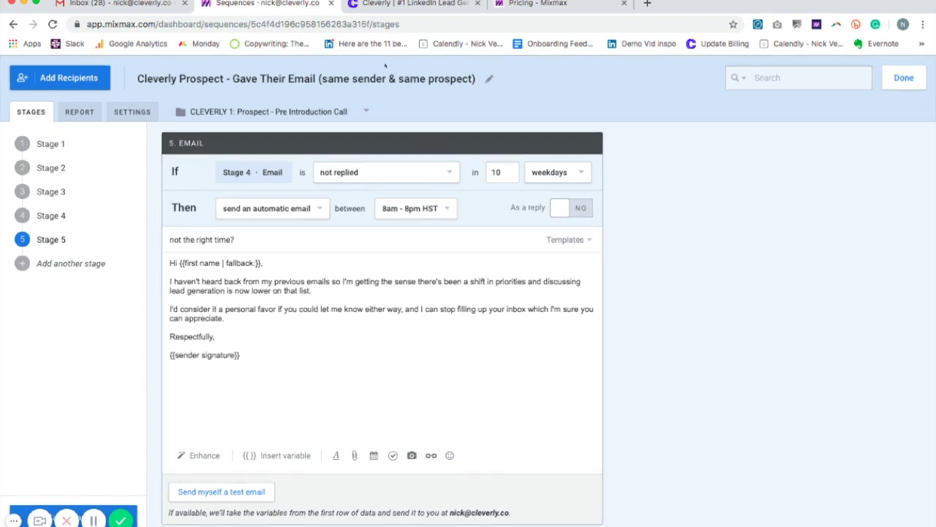
Compose a new Gmail email addressed to Bruce's cleverly.co contact.
left_click(149, 3)
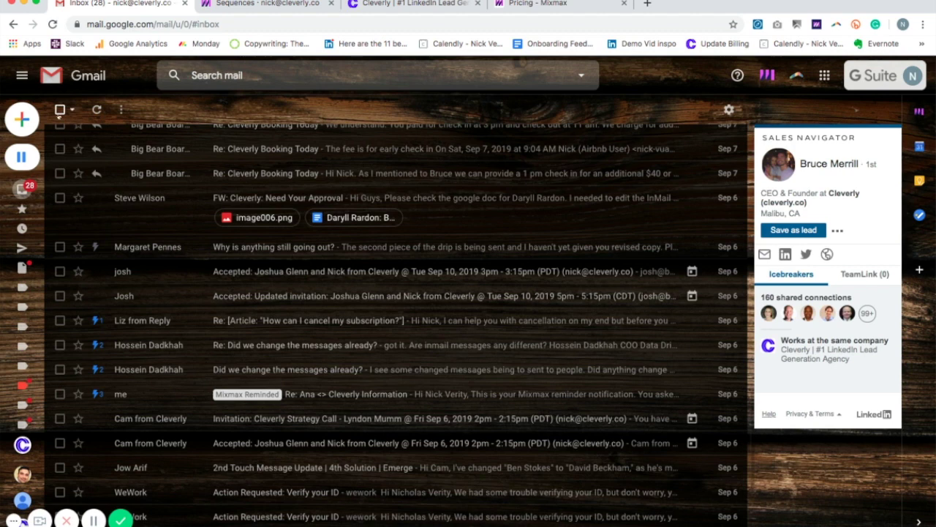
left_click(32, 121)
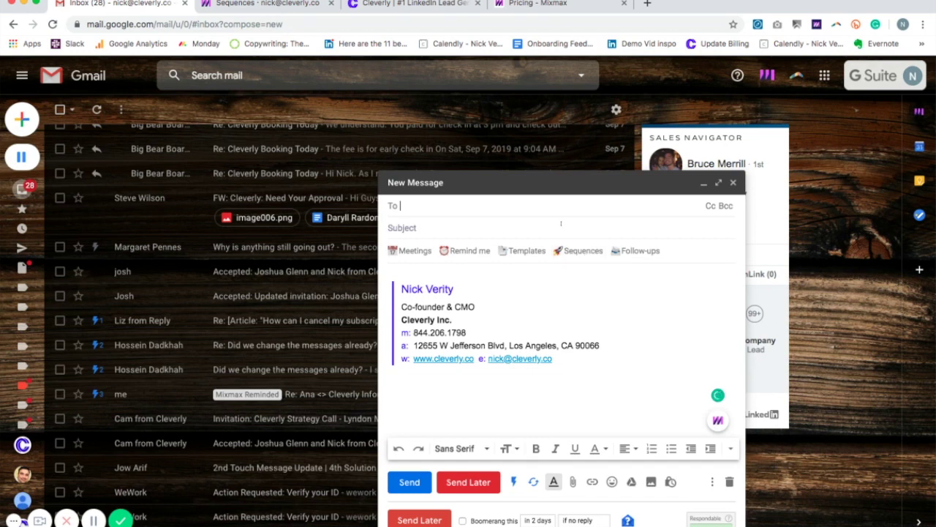
type("bruce")
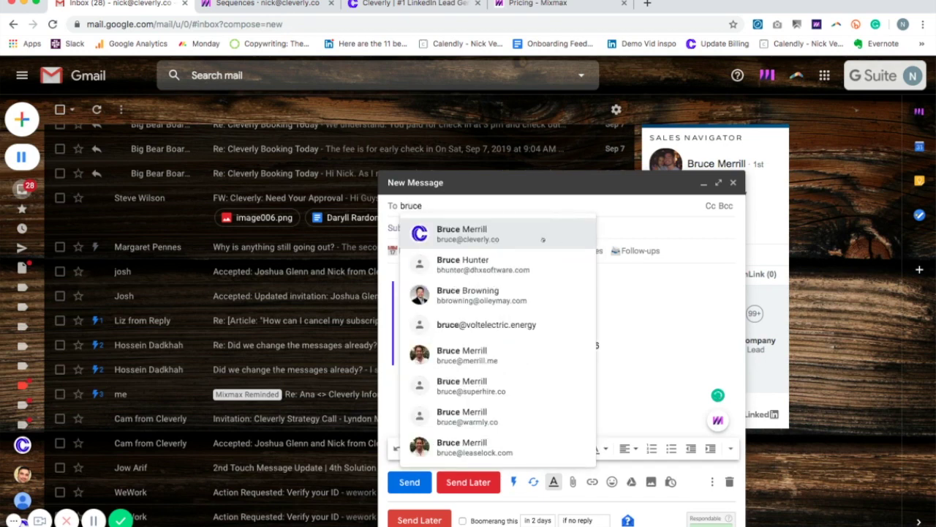
left_click(539, 239)
Enroll the draft in the 'Interested In Talking But At Later Date' sequence, trimming the first name.
left_click(574, 252)
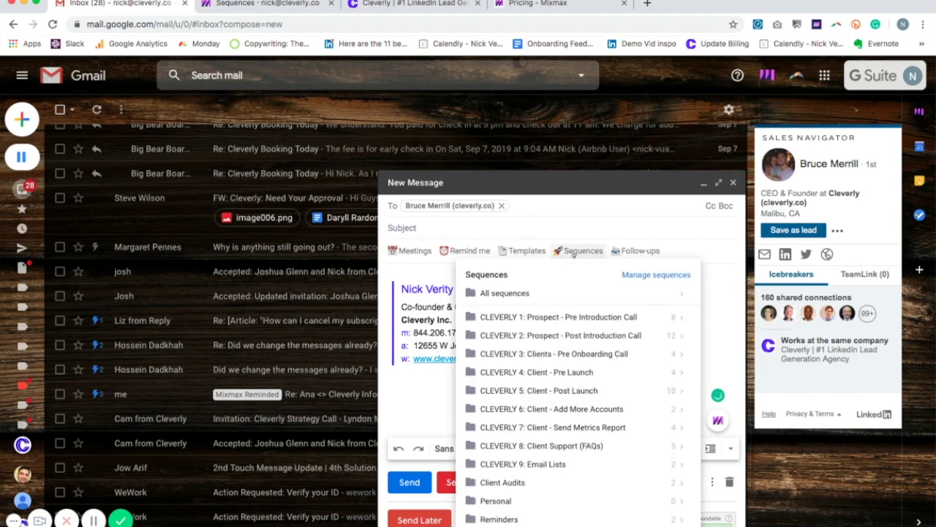
left_click(593, 319)
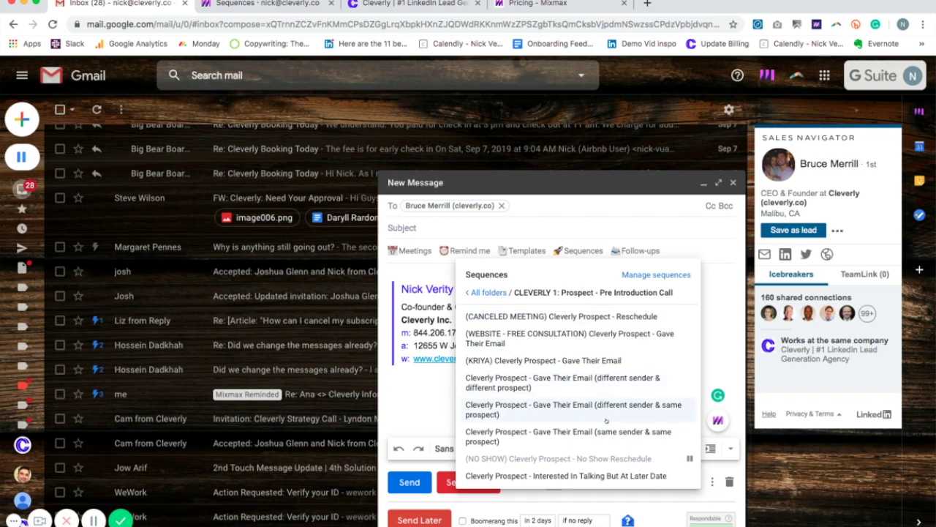
left_click(614, 477)
left_click_drag(535, 330, 498, 331)
key("BackSpace")
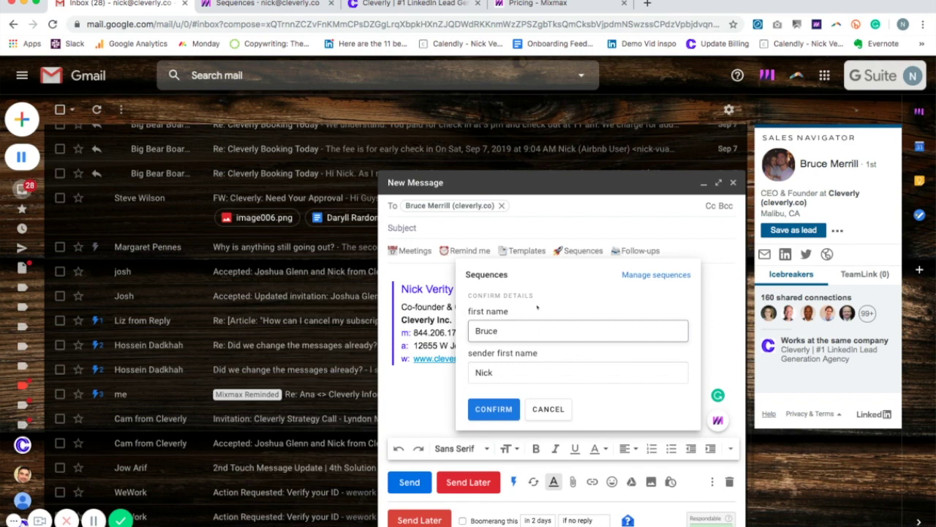
left_click(538, 305)
left_click(490, 409)
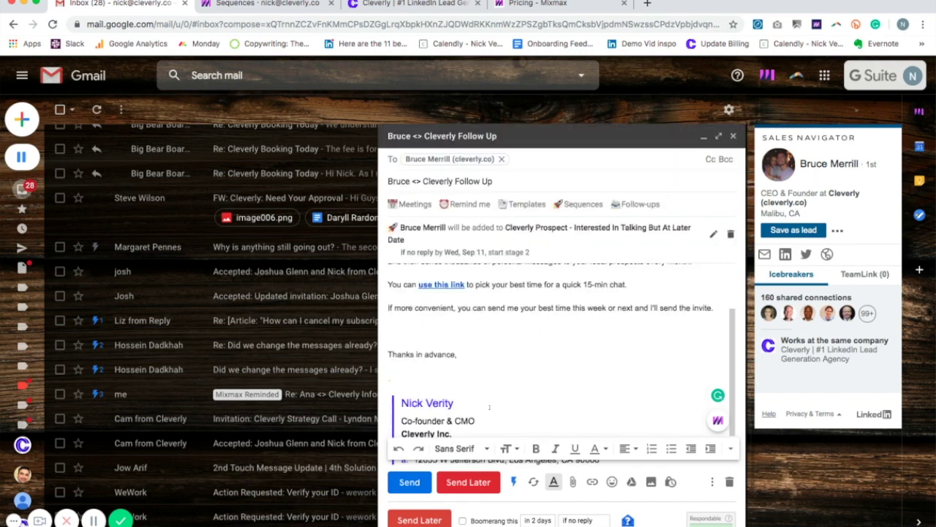
scroll(569, 296, "up", 2)
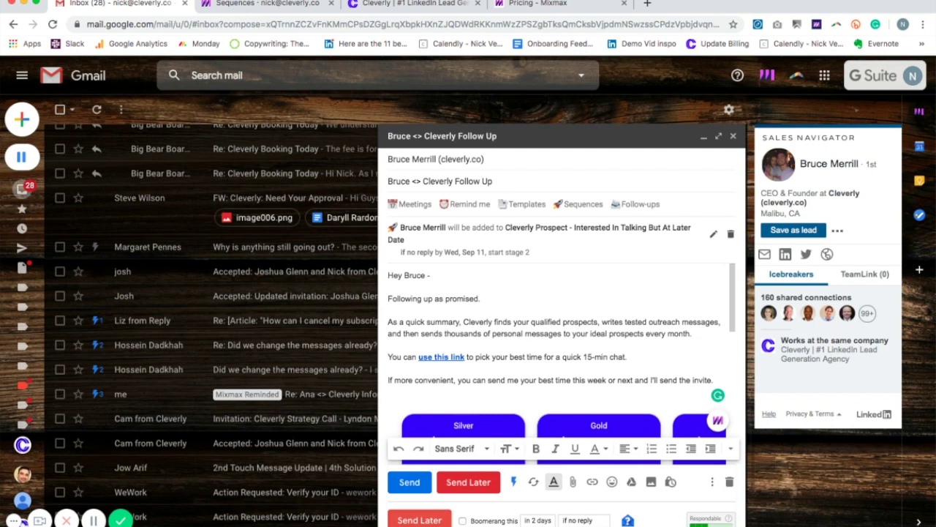
Bring up Gmail's full send-later scheduling options for Bruce's draft.
left_click(466, 483)
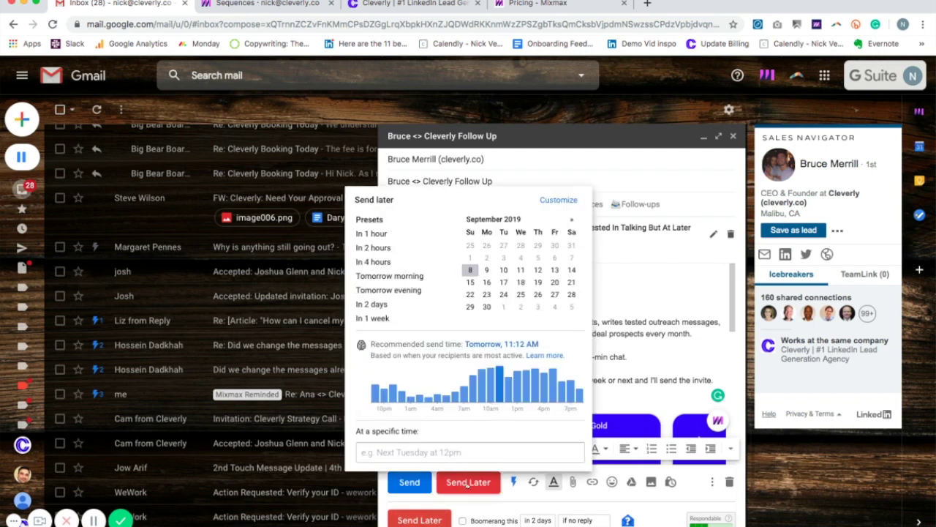
left_click(467, 483)
scroll(562, 364, "down", 1)
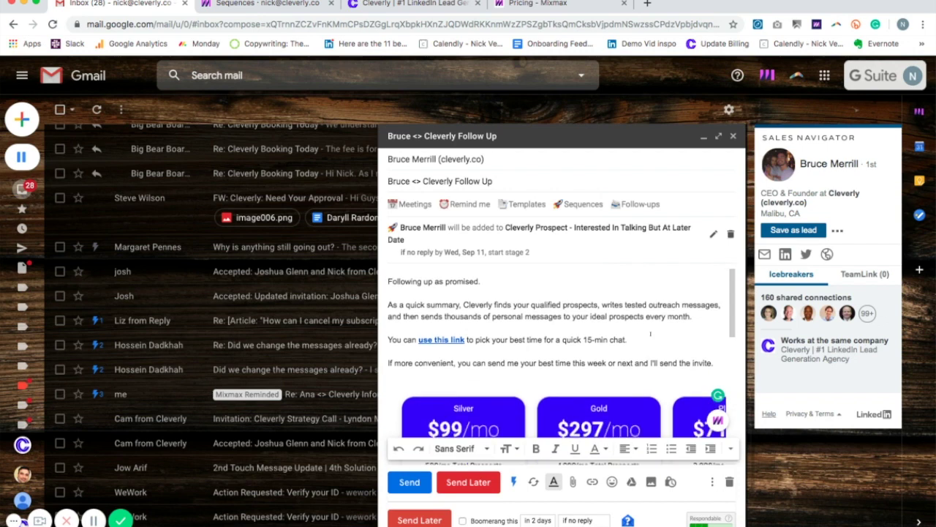
scroll(561, 364, "up", 1)
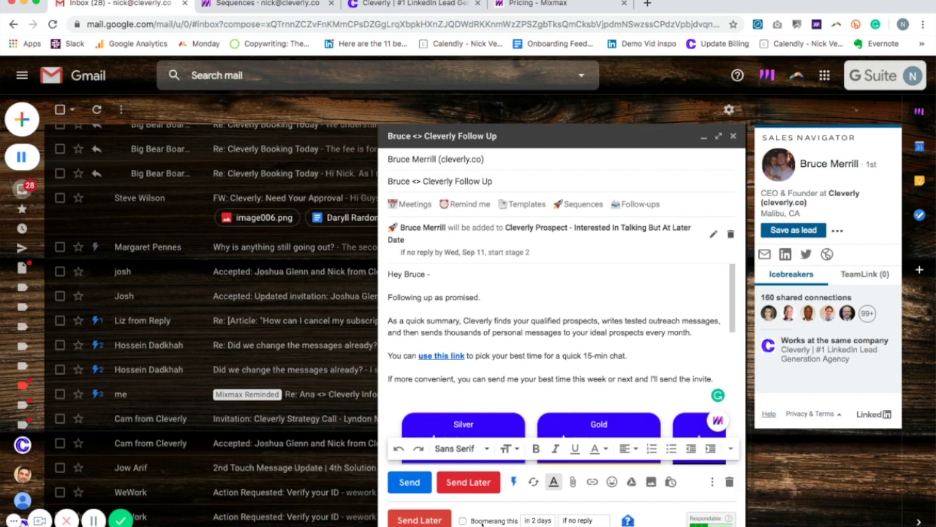
left_click(434, 520)
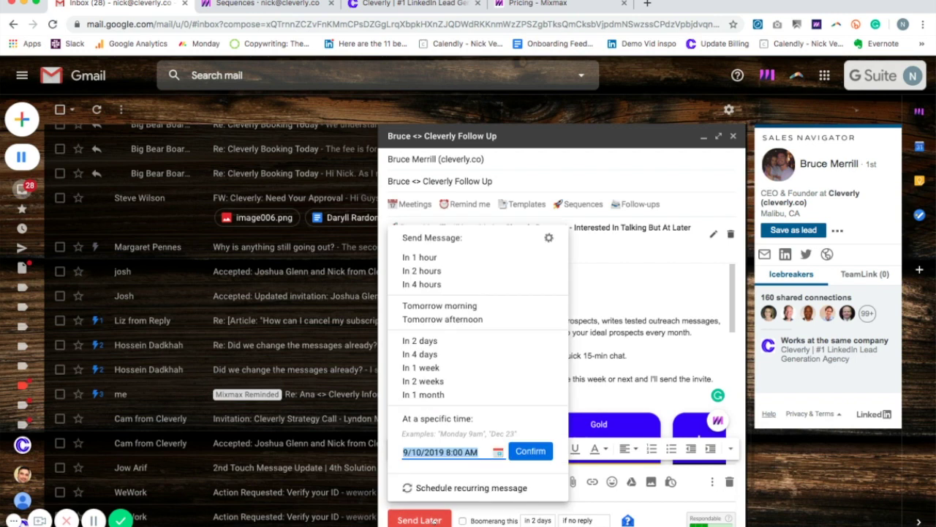
Change the send date to 12/10/2019 at 8:00 AM and confirm the schedule.
left_click(454, 452)
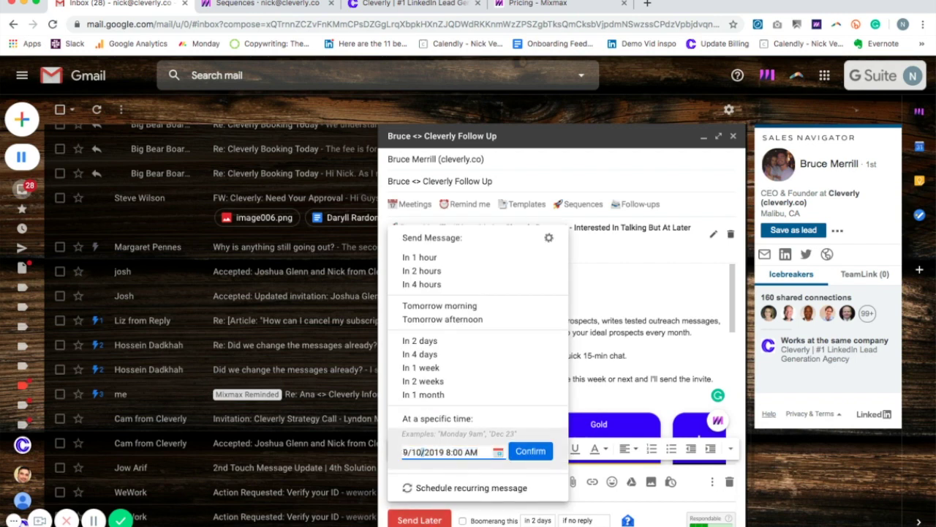
type("12")
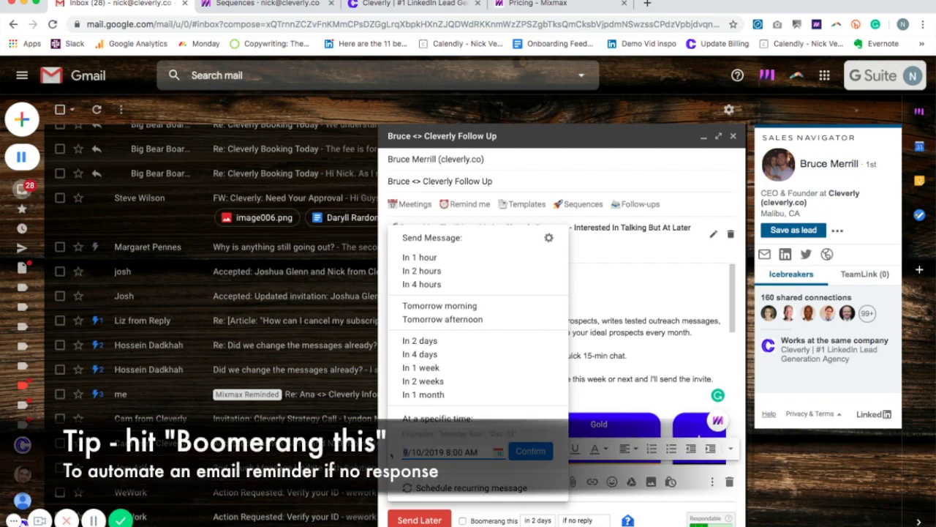
key("Tab")
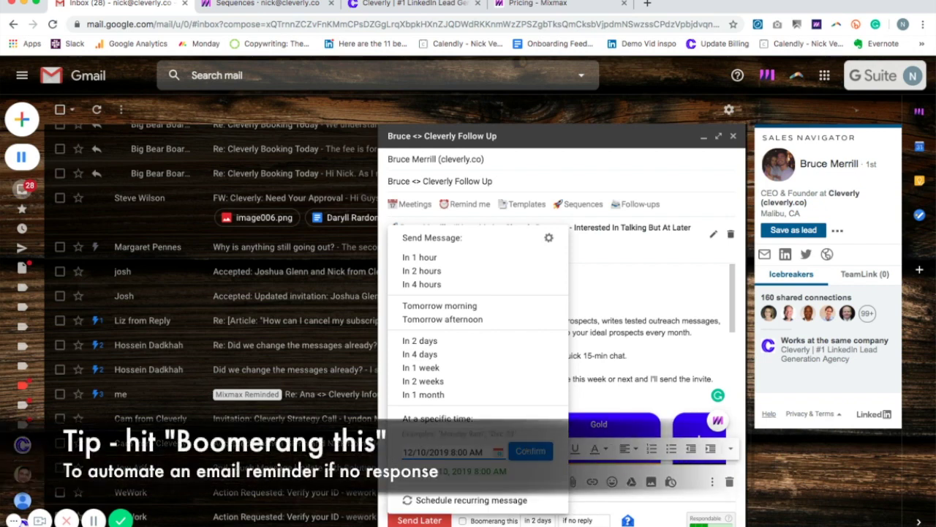
key("Return")
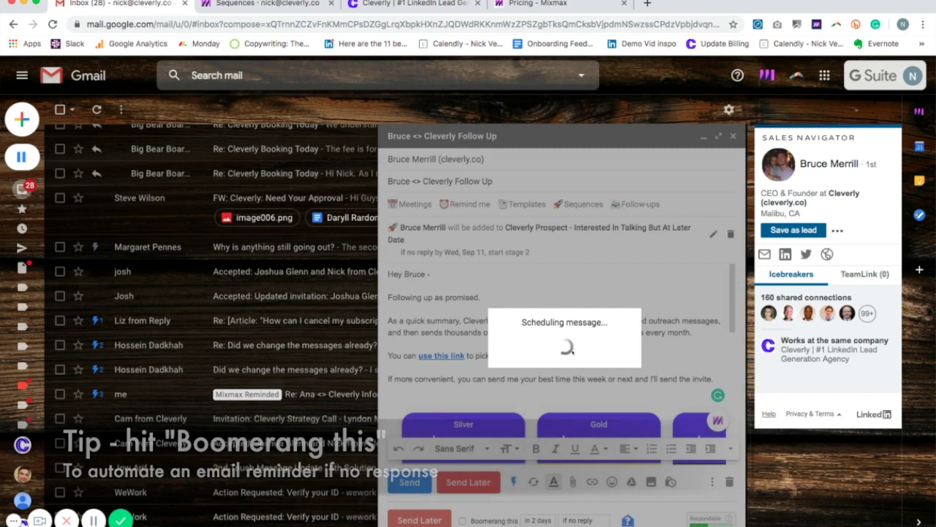